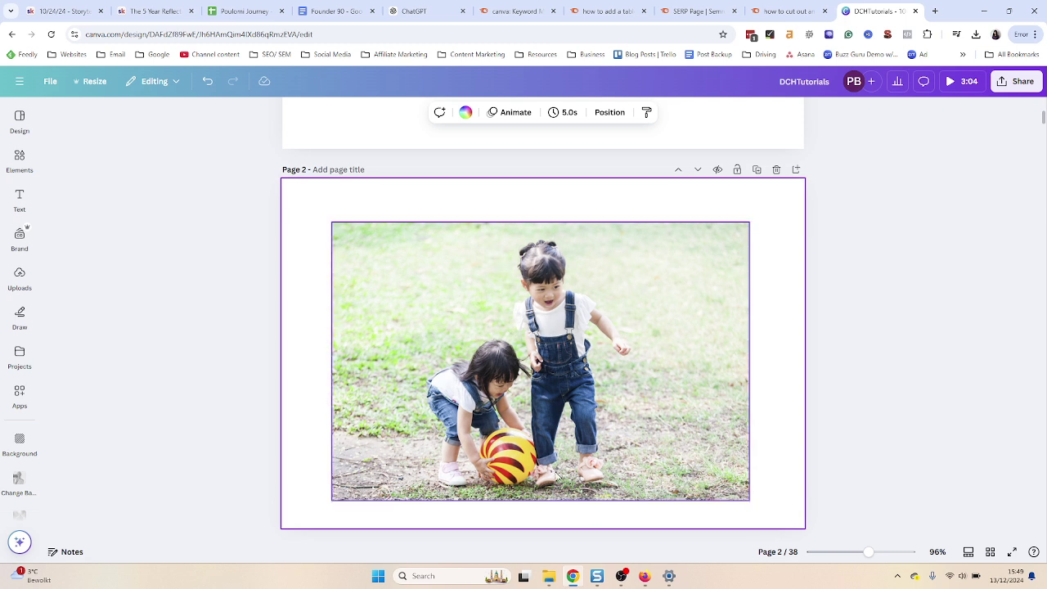
Try removing the background from the photo of the two children on page 2, then undo the removal
left_click(552, 285)
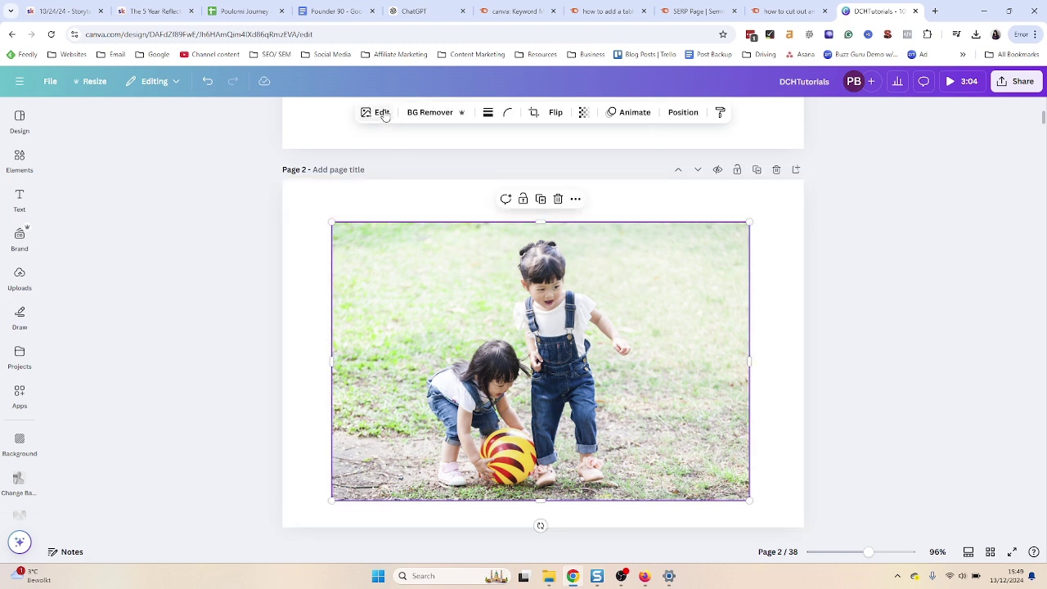
left_click(428, 113)
left_click(315, 263)
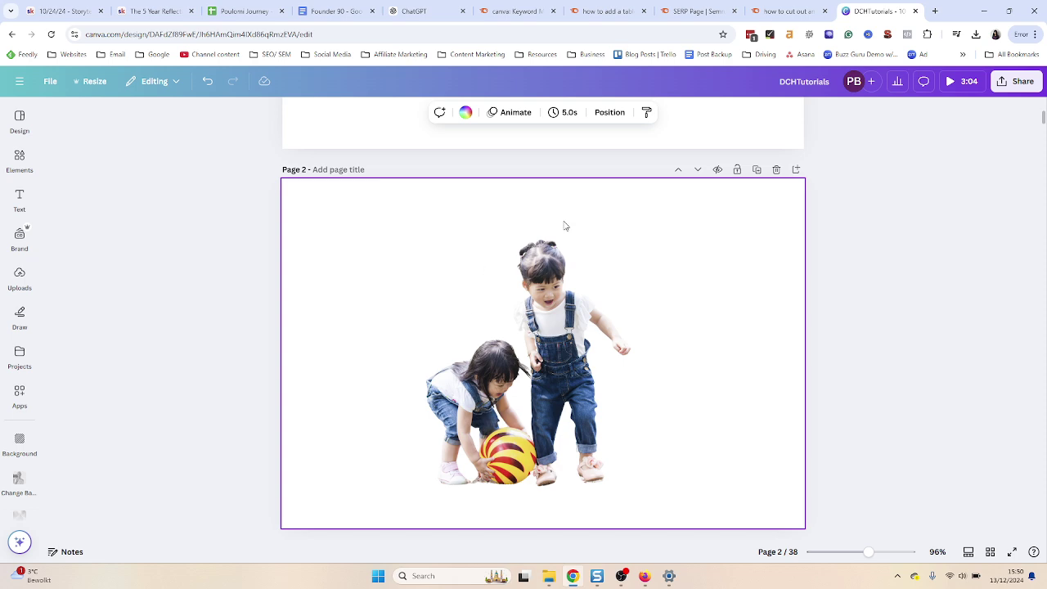
key("ctrl+z")
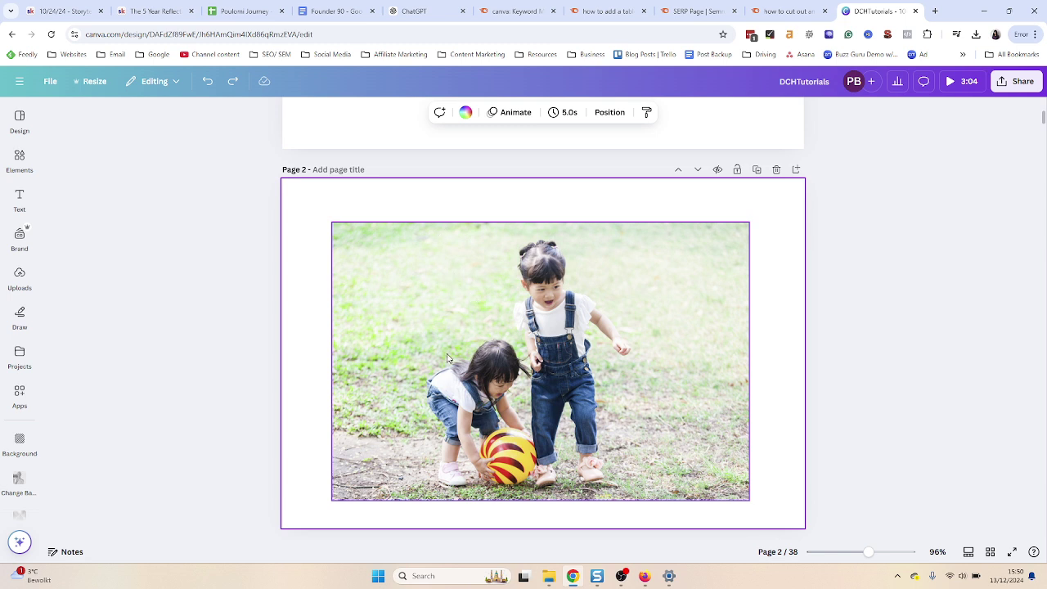
Open the photo in Magic Grab, try selecting both children and the ball as objects, then clear the selection
left_click(444, 286)
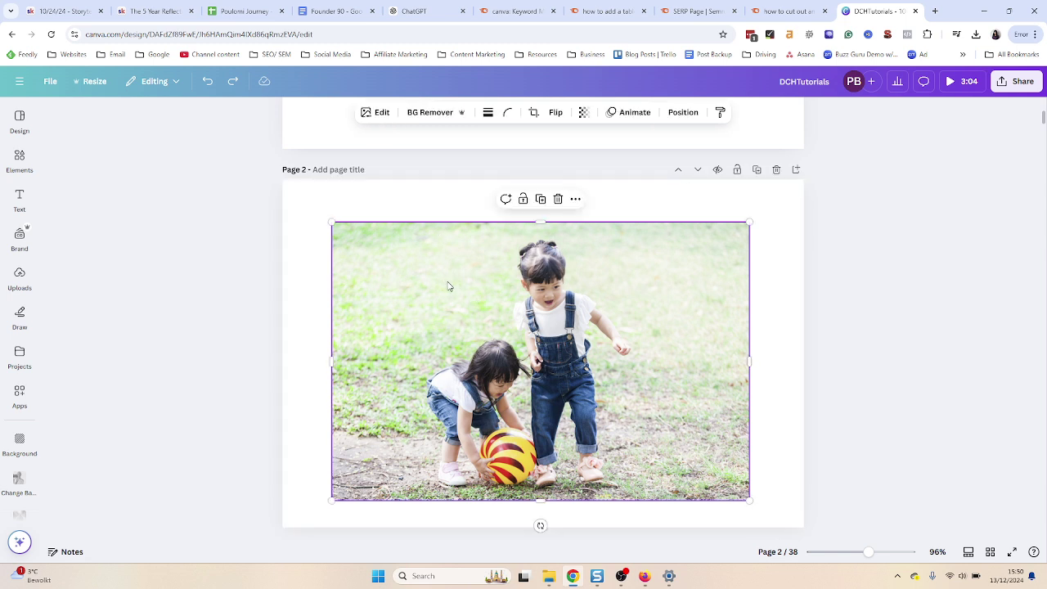
left_click(376, 112)
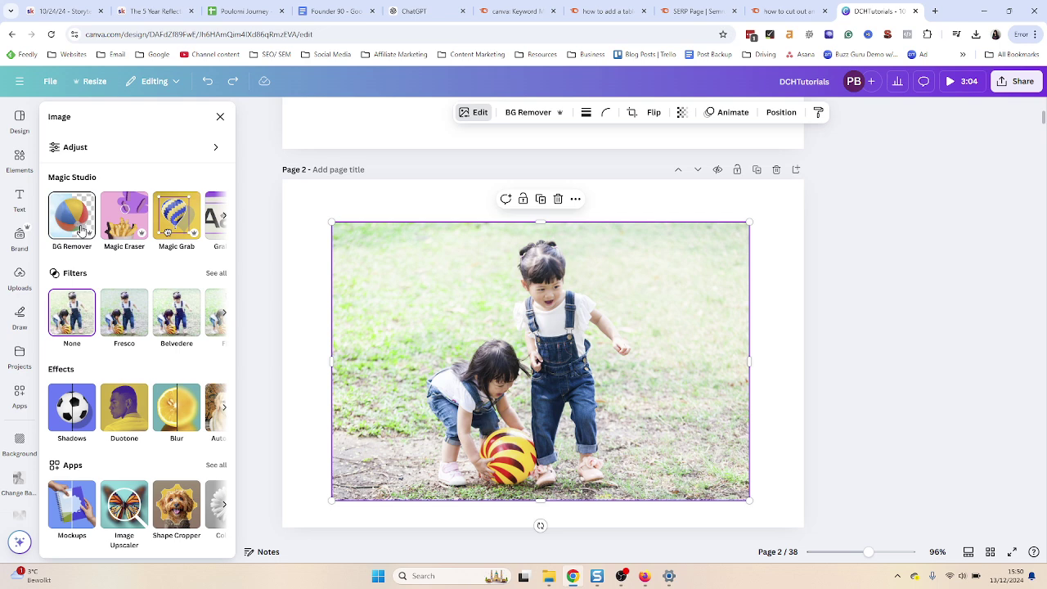
left_click(168, 230)
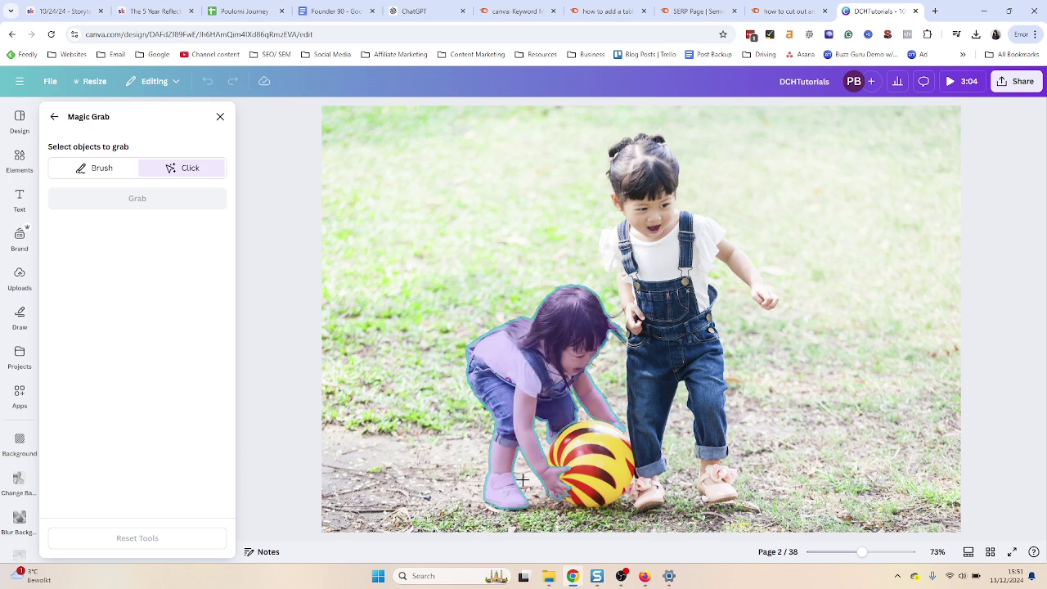
left_click(524, 375)
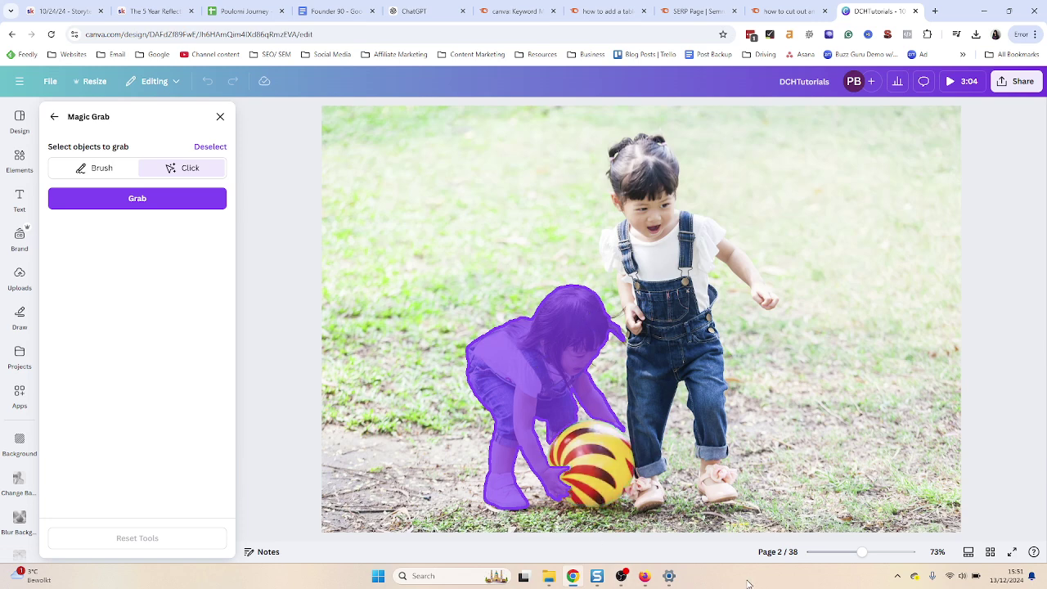
left_click(586, 469)
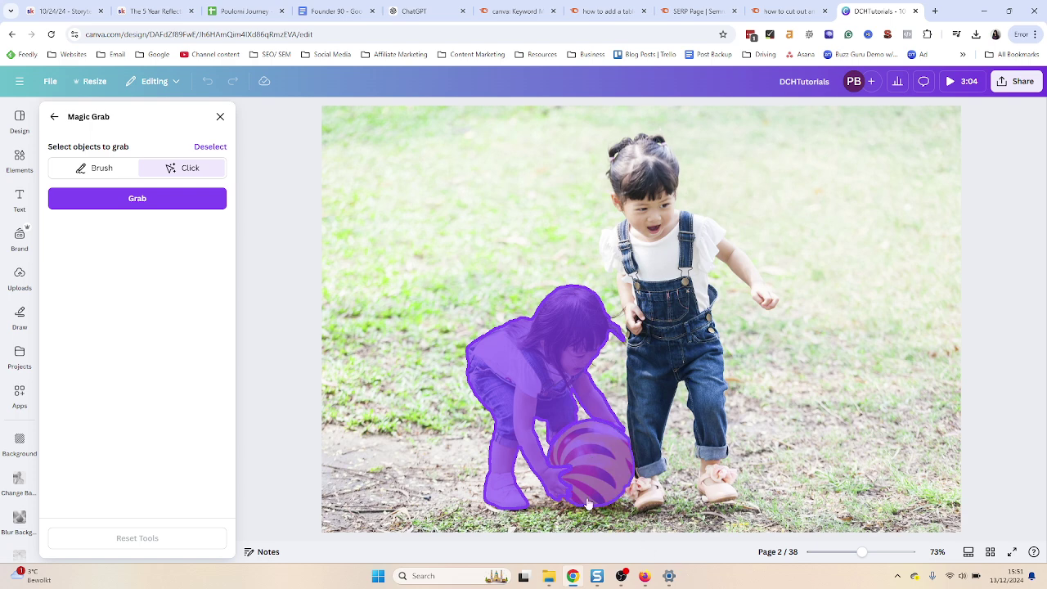
left_click(696, 425)
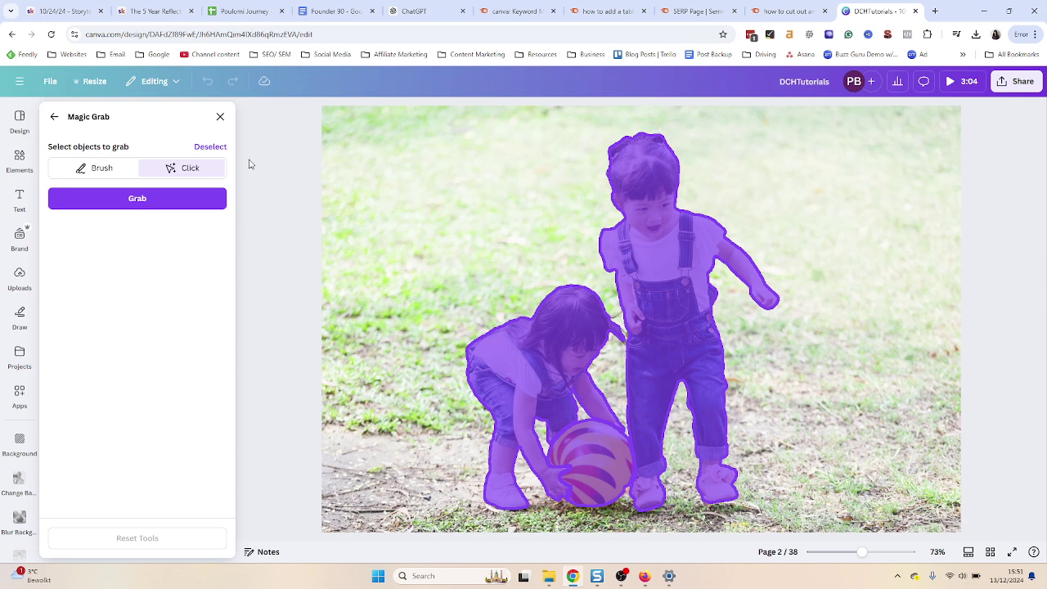
left_click(210, 147)
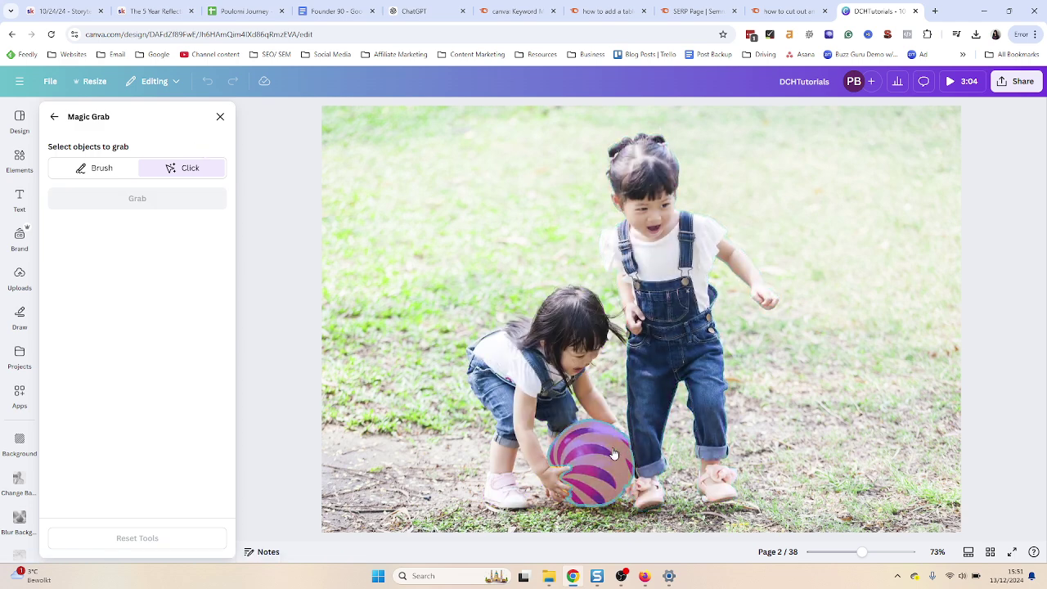
Grab the ball together with the crouching child and move the cut-out up and away from the standing child
left_click(585, 464)
left_click(536, 358)
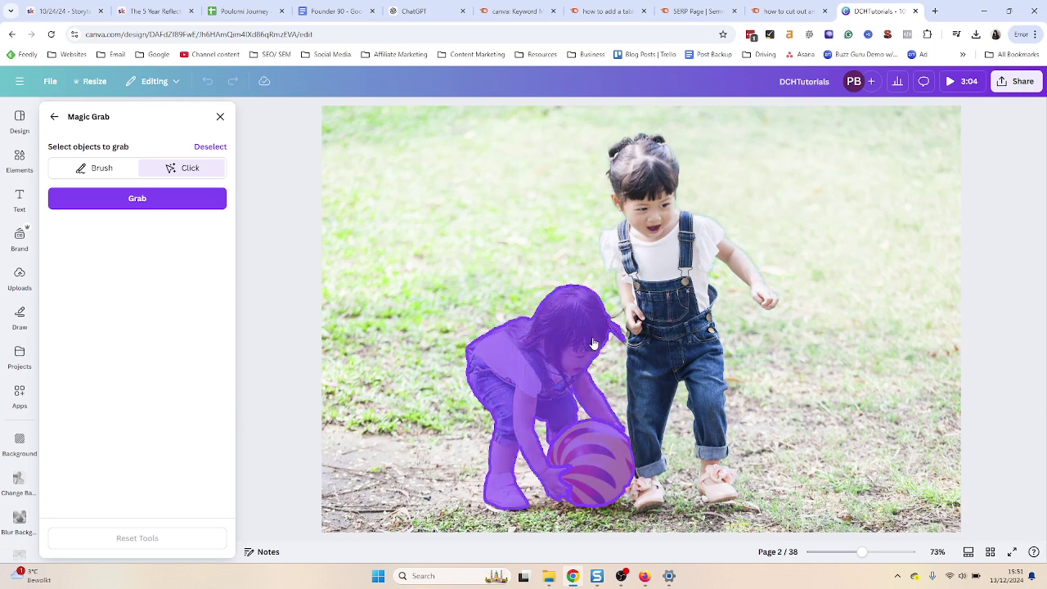
left_click(133, 204)
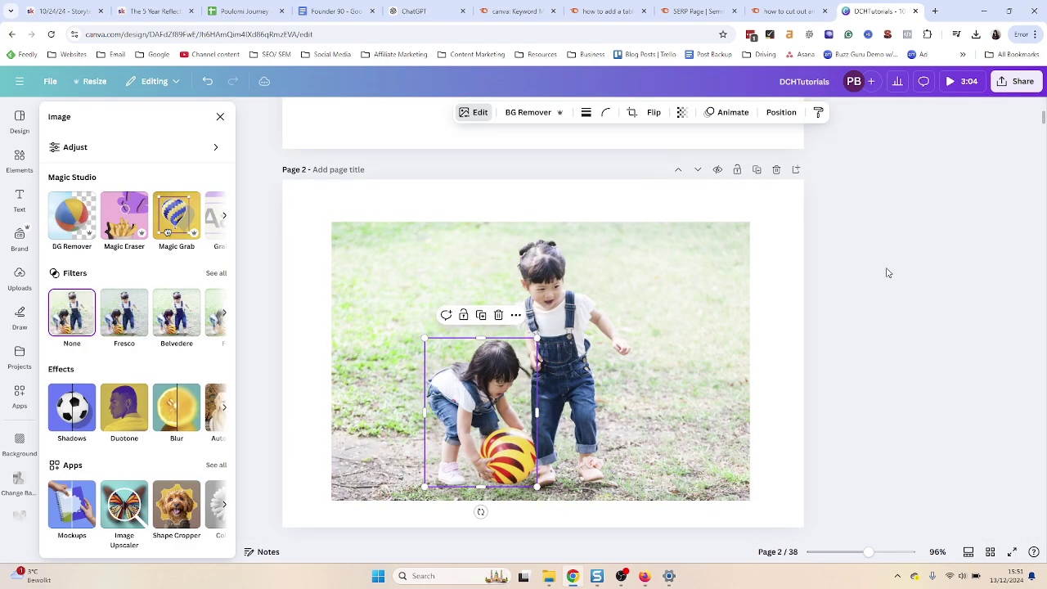
left_click_drag(470, 407, 399, 380)
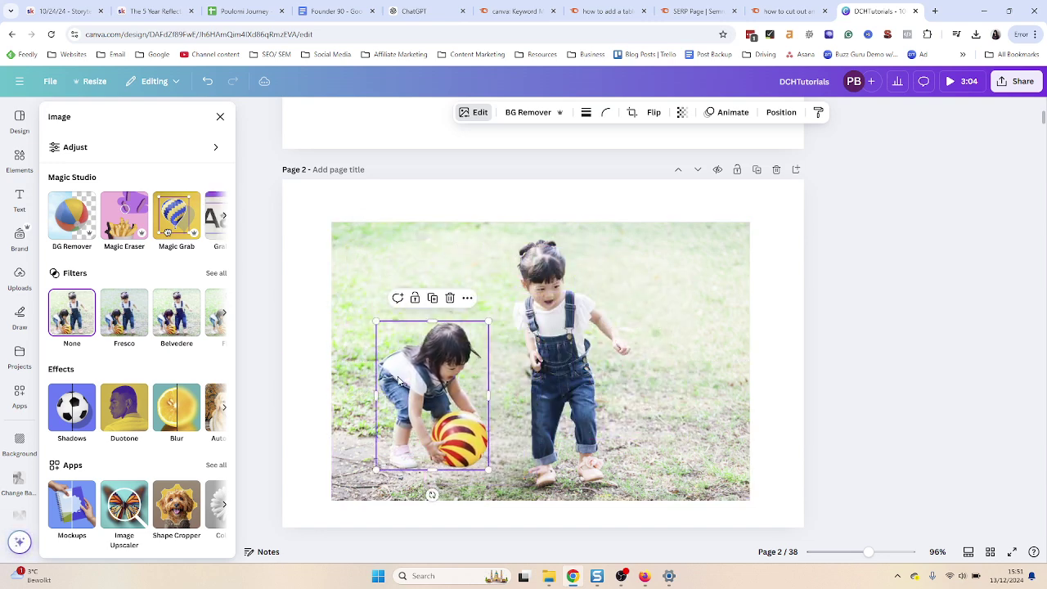
Add a blank page after page 2 and paste a copy of the cut-out onto it
left_click(796, 170)
key("ctrl+v")
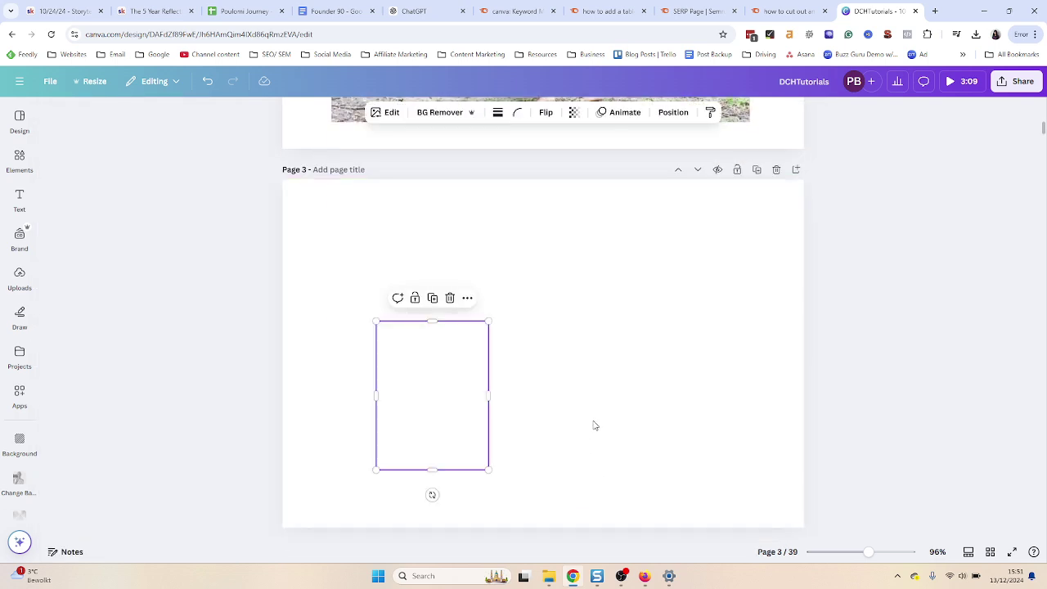
Move the page 2 cut-out to the other side of the standing child, then undo that move
scroll(584, 295, "up", 4)
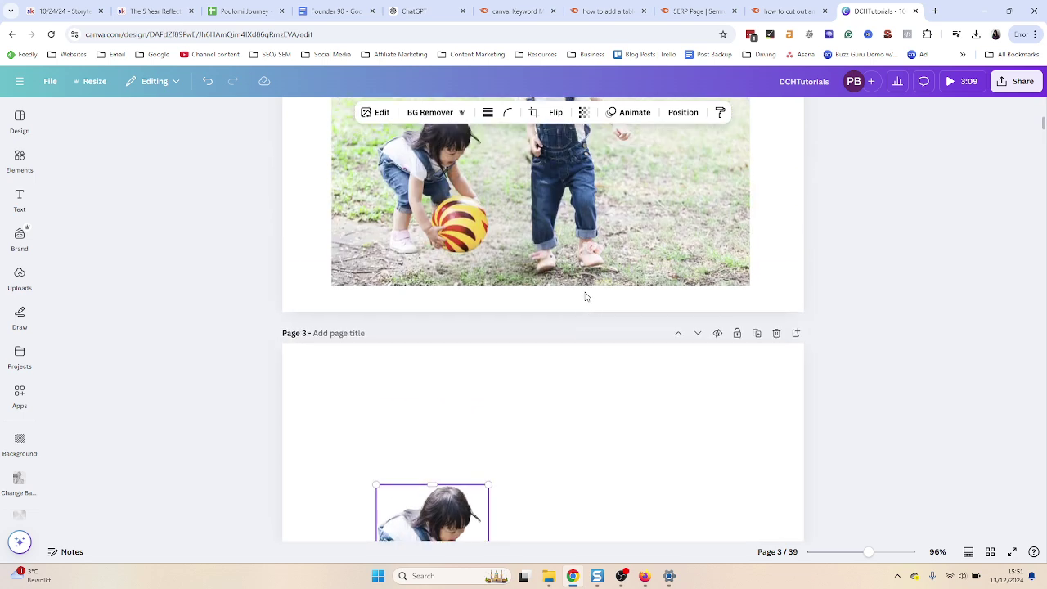
left_click(414, 349)
left_click_drag(414, 348, 651, 346)
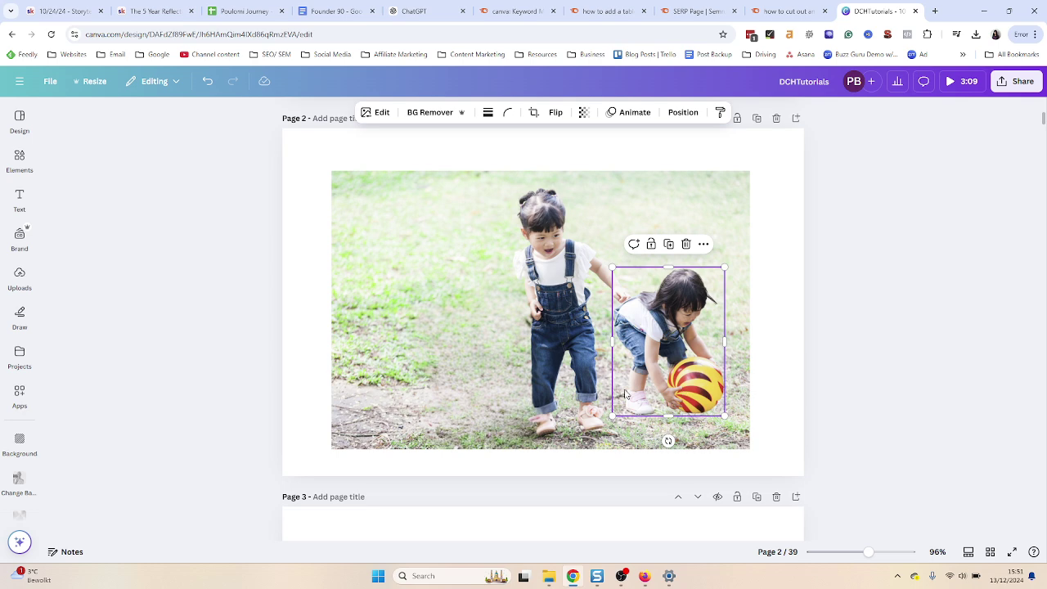
scroll(625, 395, "down", 3)
scroll(601, 409, "up", 3)
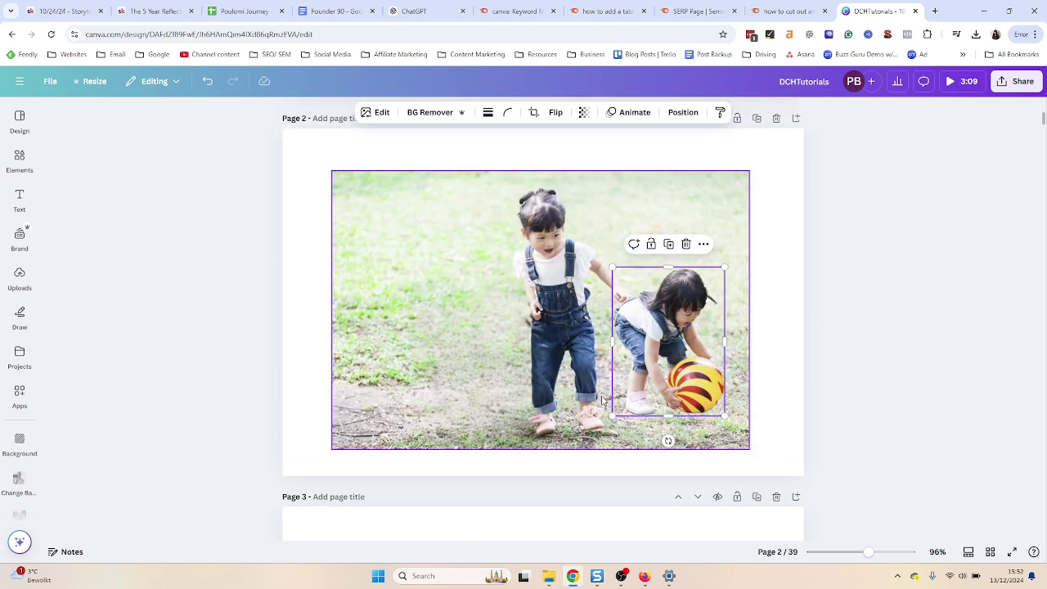
key("ctrl+z")
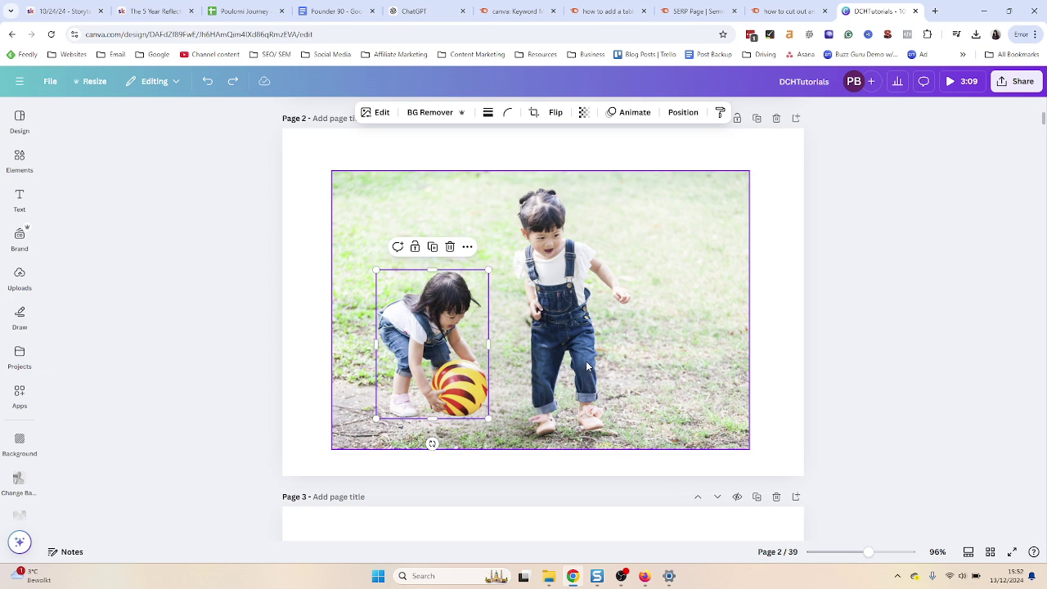
Undo the added page, the cut-out's placement and the Magic Grab separation to restore the original photo on page 2
left_click(311, 339)
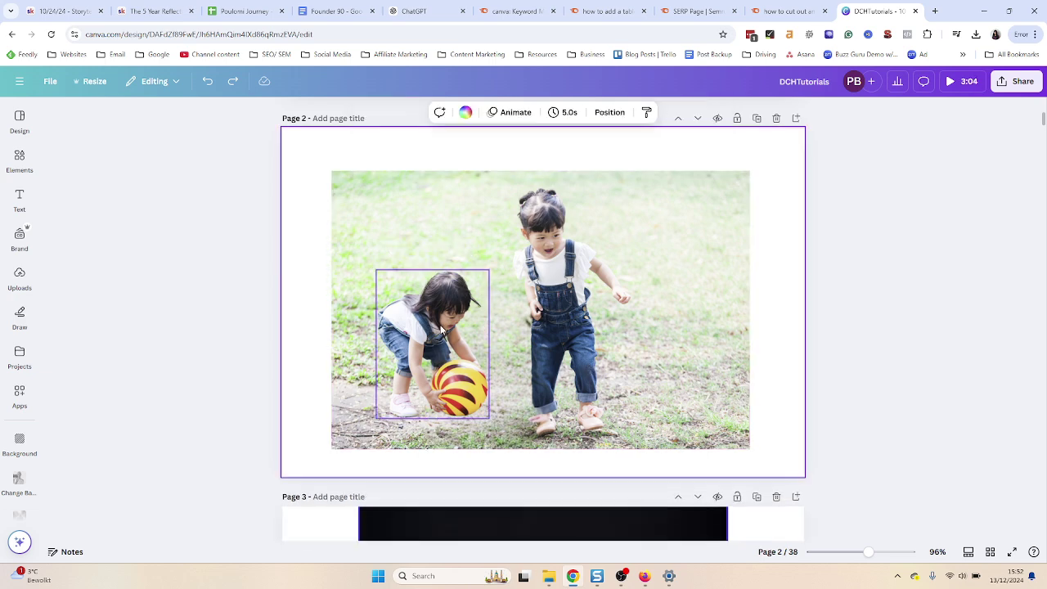
left_click(446, 332)
key("ctrl+z")
key("ctrl+z")
key("ctrl+z")
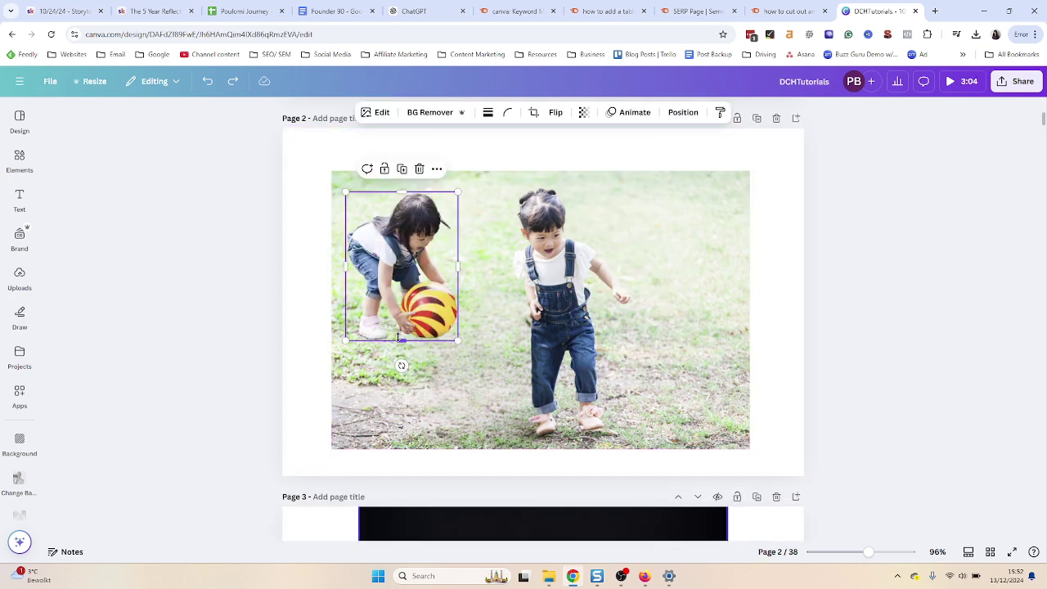
key("ctrl+z")
key("Escape")
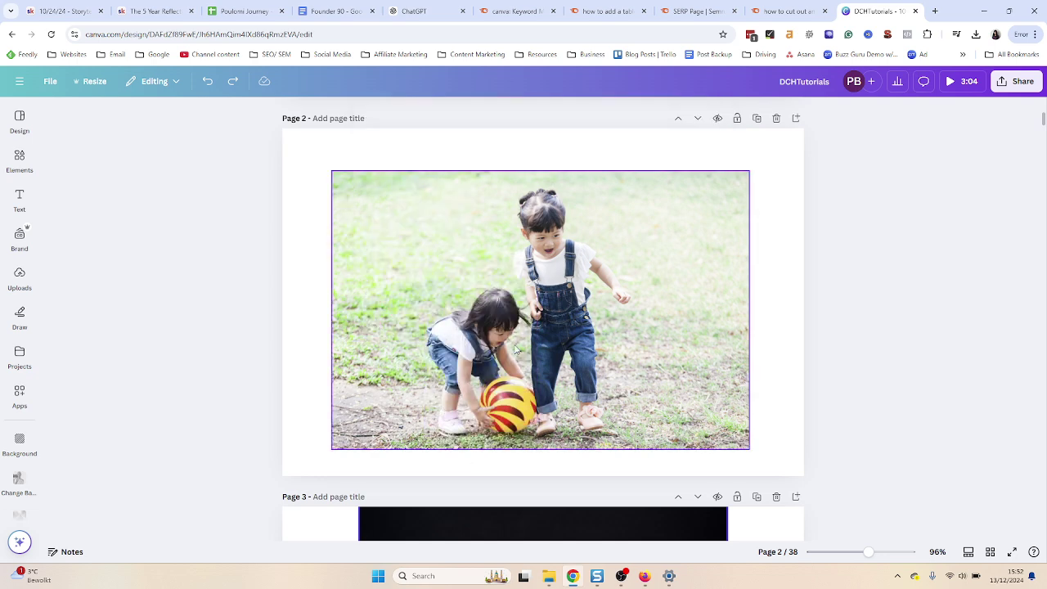
Crop a thin strip off the upper edge of the photo on page 2
left_click(800, 370)
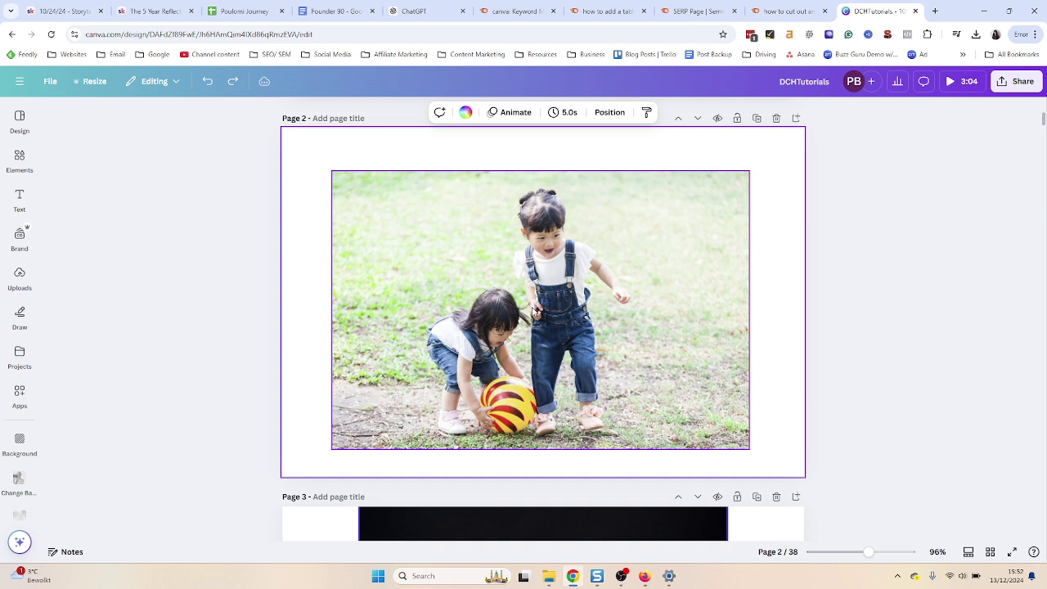
left_click(535, 312)
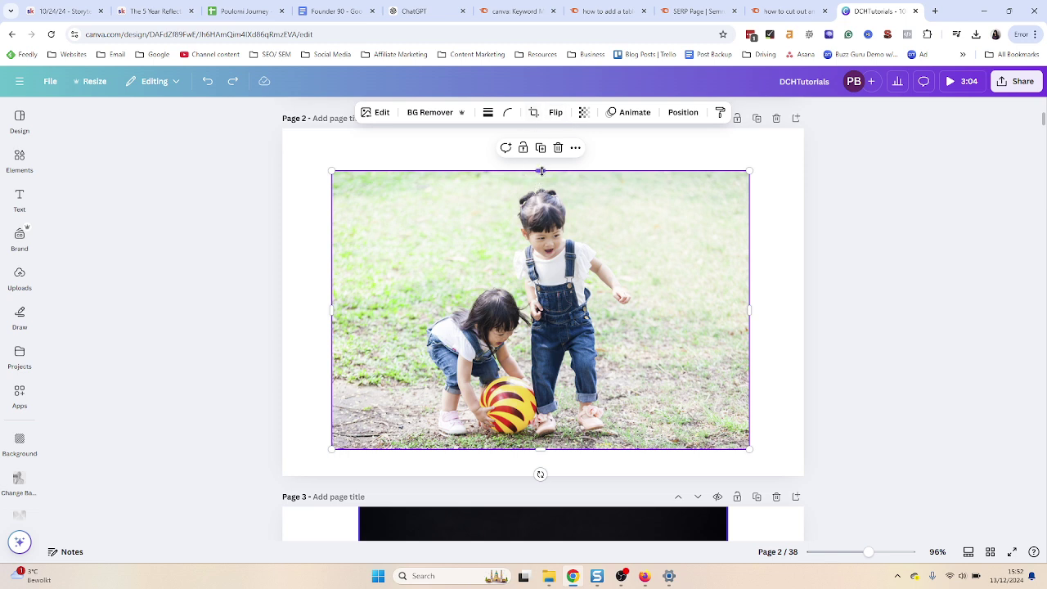
left_click_drag(541, 171, 541, 181)
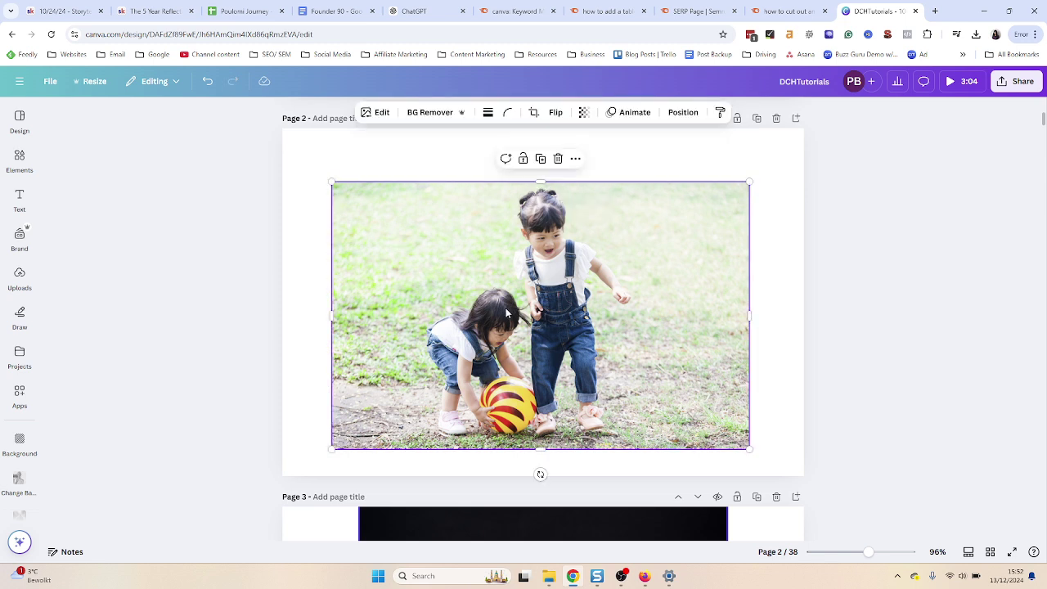
Open the Choppy Crop app with the page 2 photo selected for cropping
left_click(22, 394)
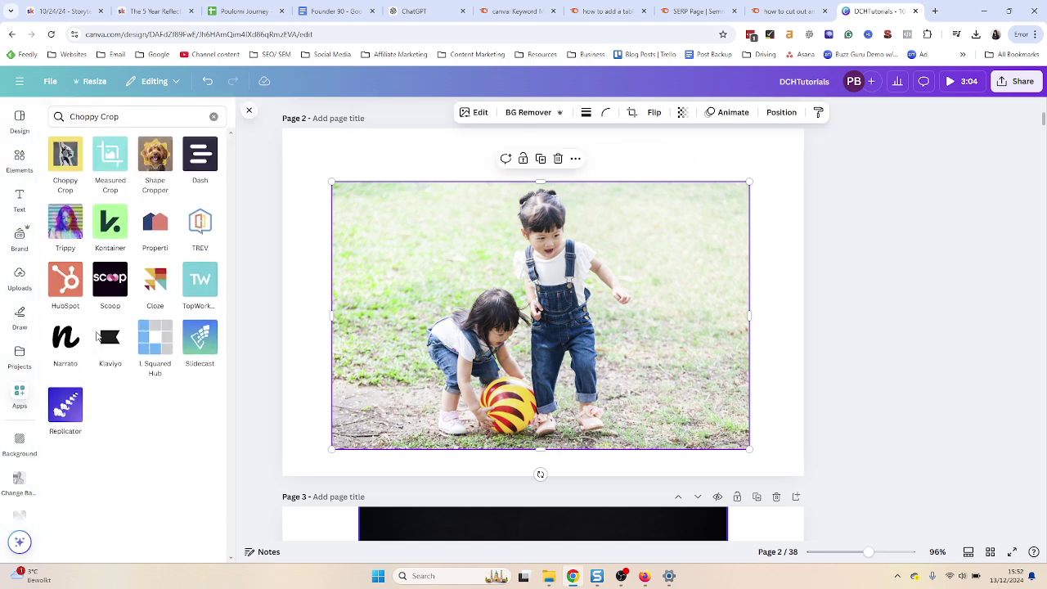
left_click(62, 161)
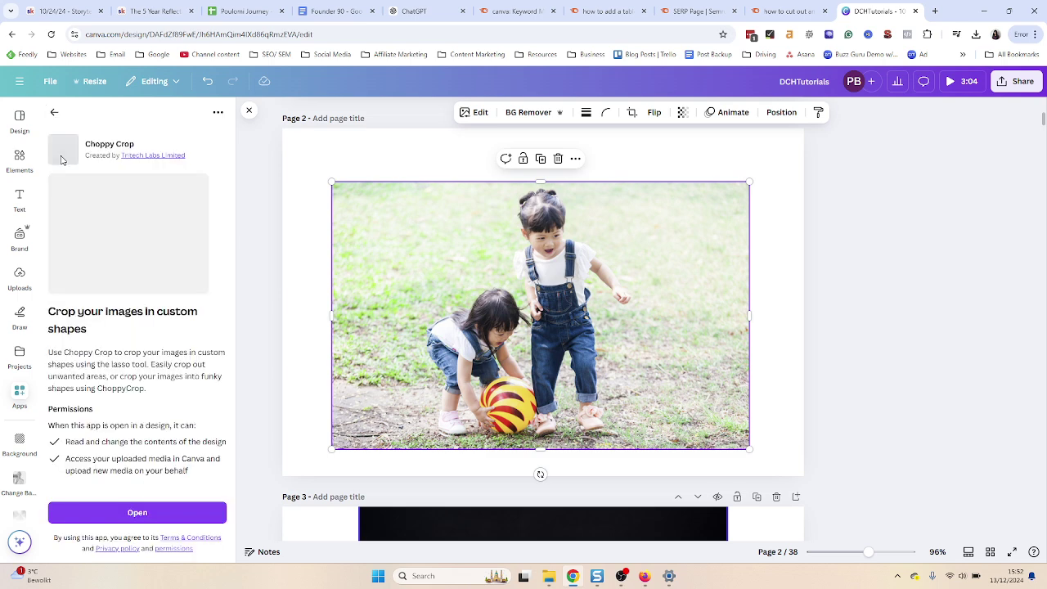
left_click(141, 516)
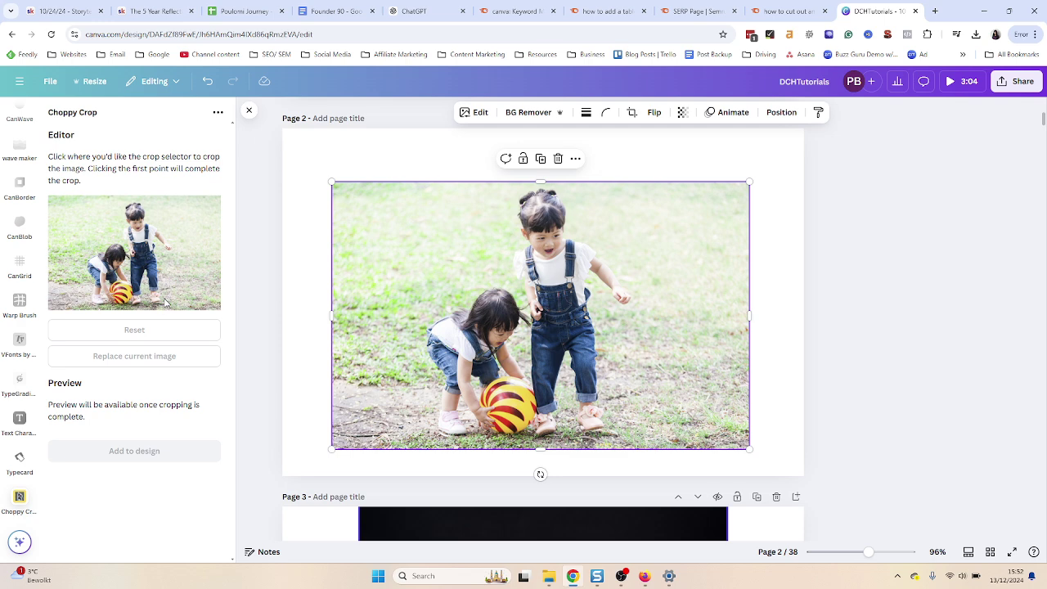
Trace a closed crop outline around both children and the ball in the Choppy Crop editor and check its preview
left_click(165, 301)
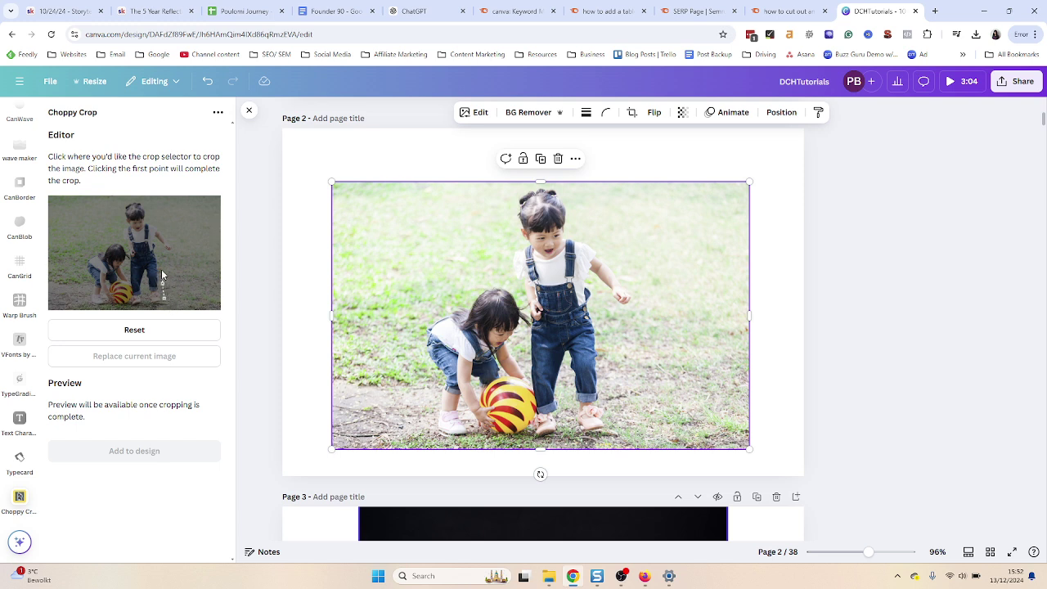
left_click(155, 244)
left_click(173, 257)
left_click(165, 227)
left_click(131, 201)
left_click(121, 203)
left_click(83, 263)
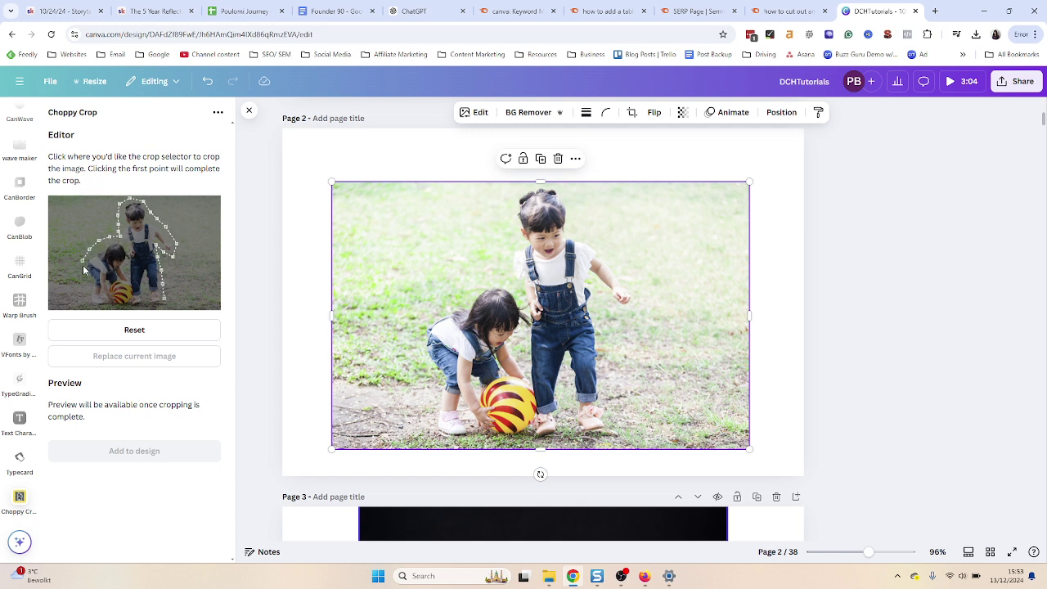
left_click(88, 307)
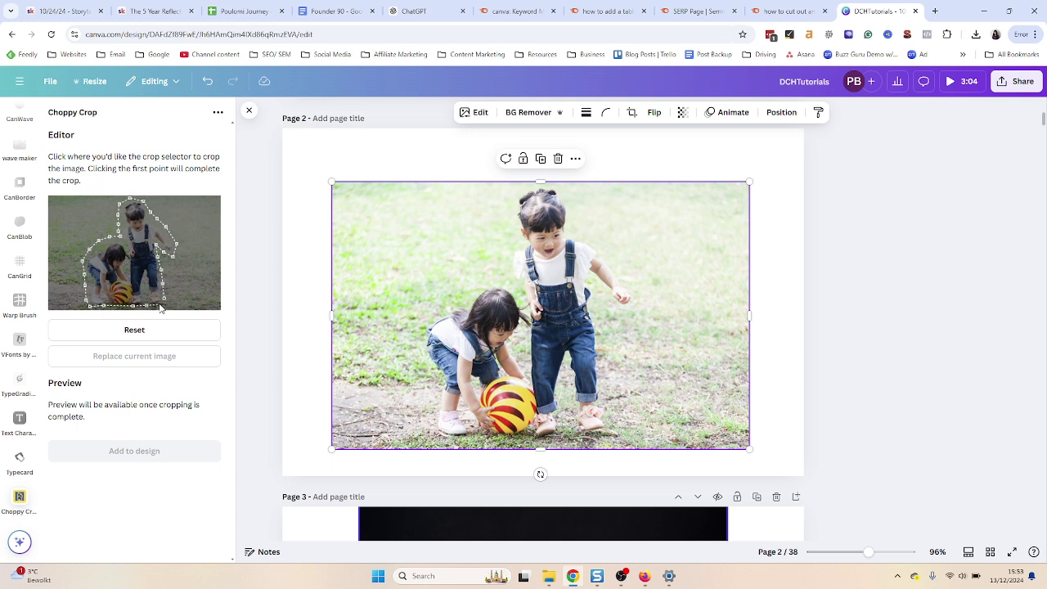
left_click(164, 301)
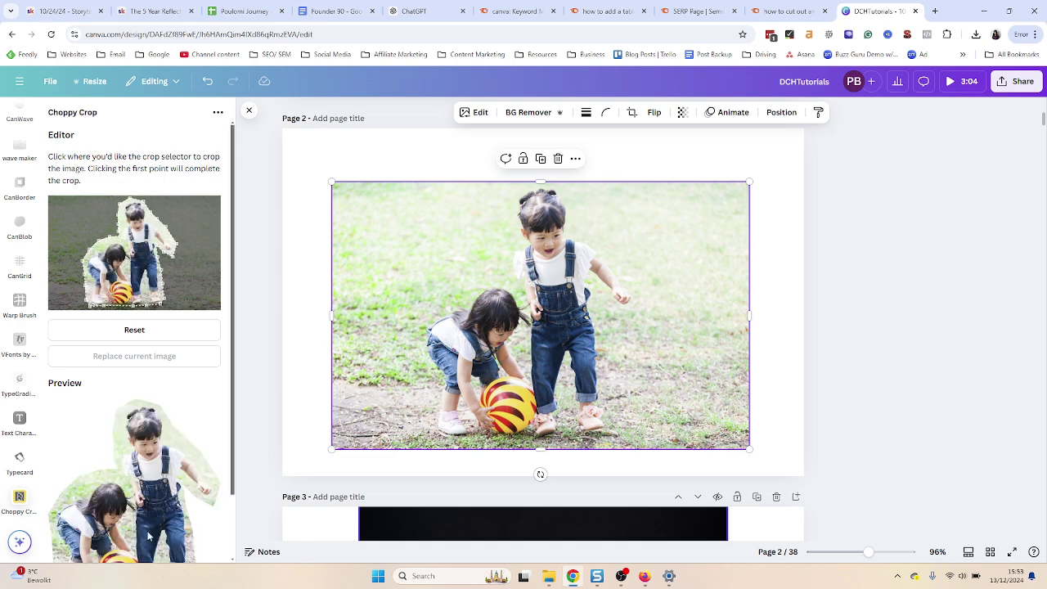
scroll(161, 472, "down", 1)
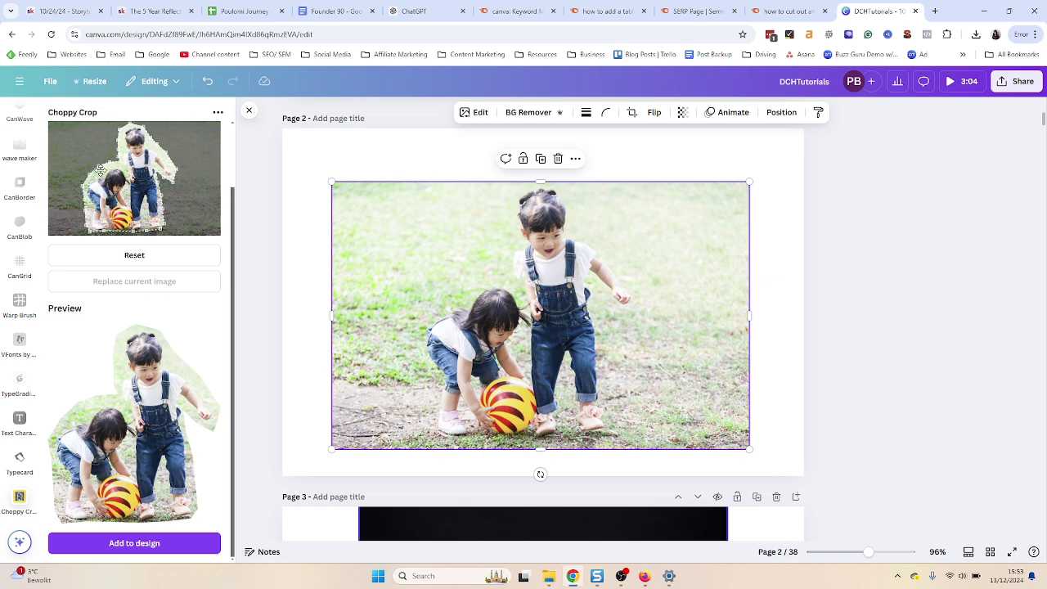
Clear the existing crop outline in Choppy Crop and trace a new closed one around both children and the ball
left_click(99, 170)
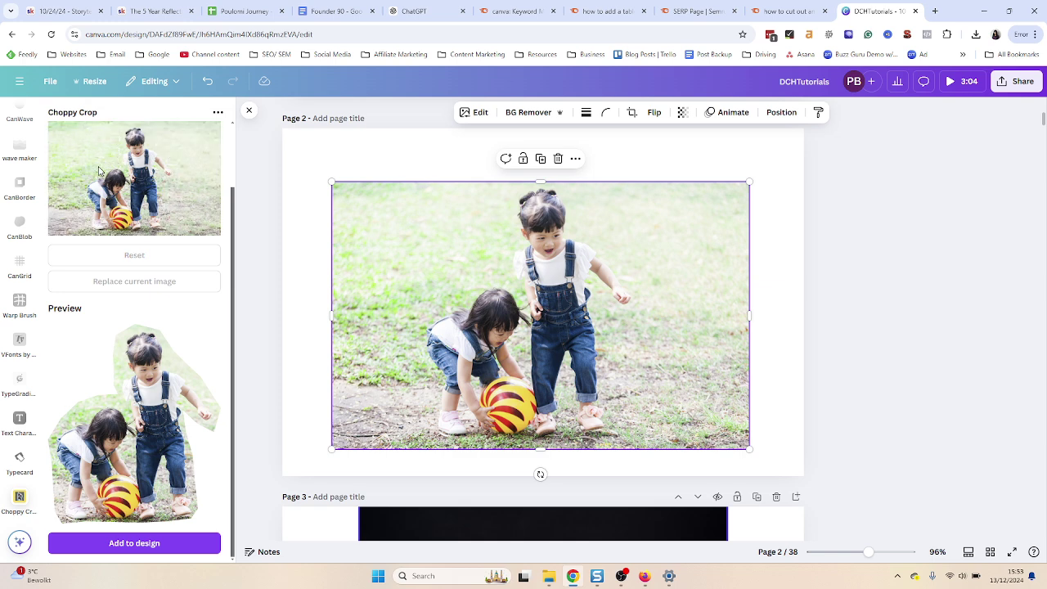
left_click(166, 221)
left_click(164, 199)
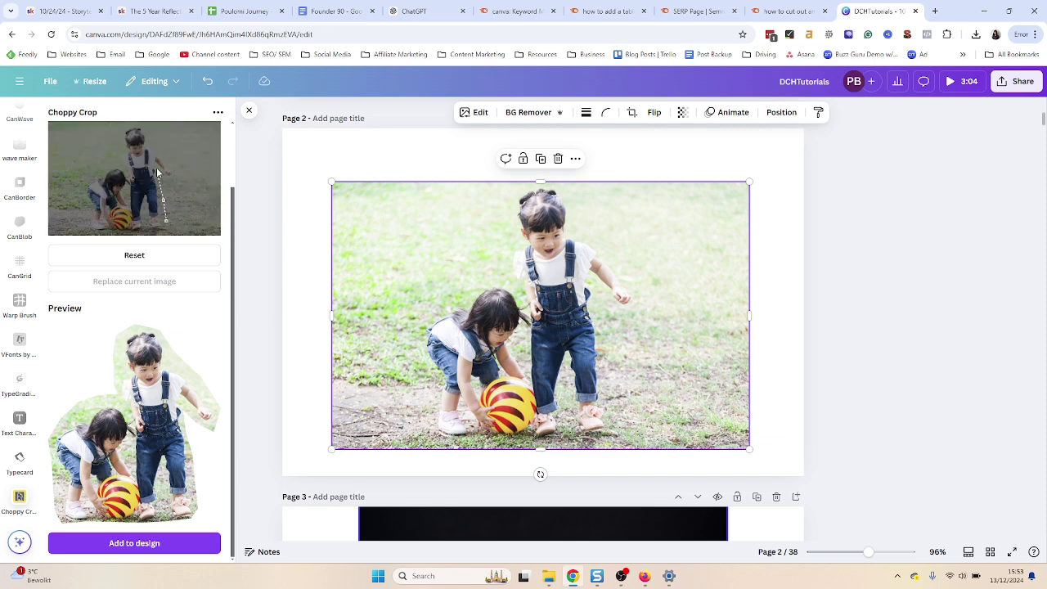
left_click(157, 169)
left_click(145, 126)
left_click(119, 127)
left_click(117, 139)
left_click(118, 159)
left_click(104, 166)
left_click(85, 176)
left_click(79, 196)
left_click(85, 224)
left_click(93, 231)
left_click(152, 230)
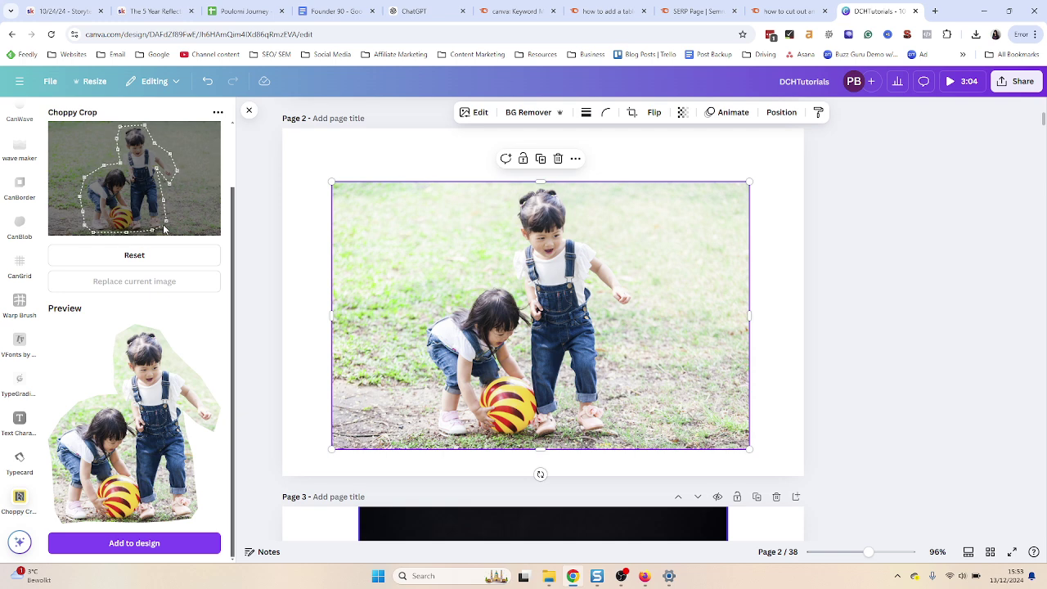
left_click(165, 223)
key("ctrl+plus")
key("ctrl+plus")
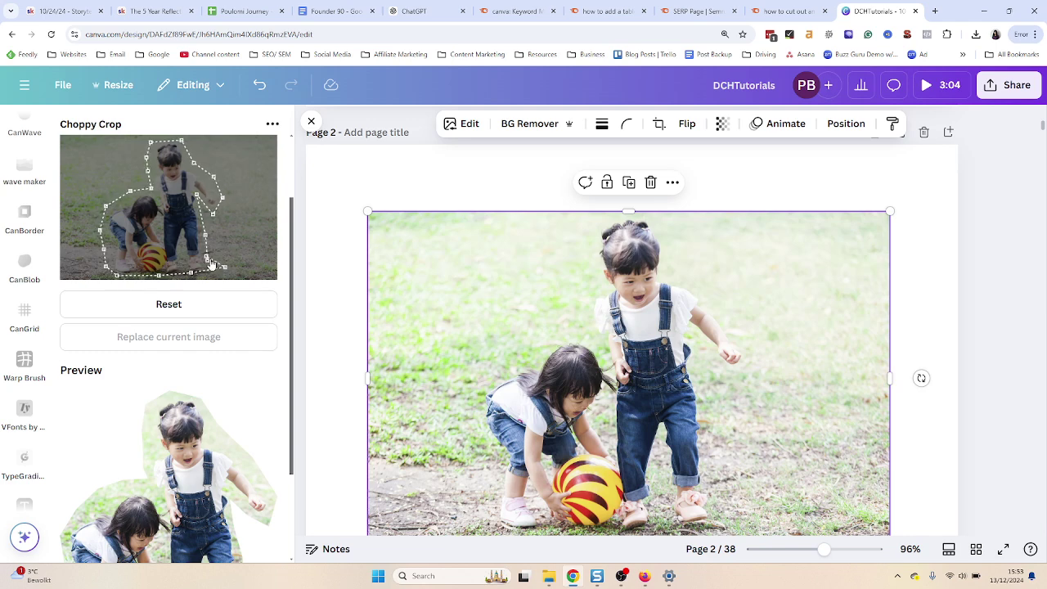
left_click(219, 250)
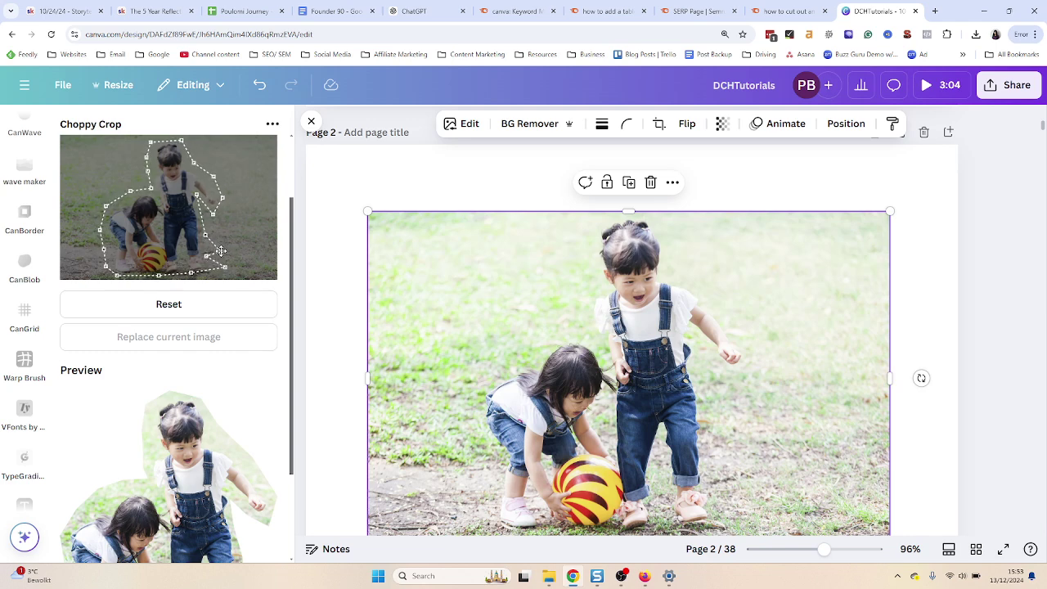
left_click(223, 267)
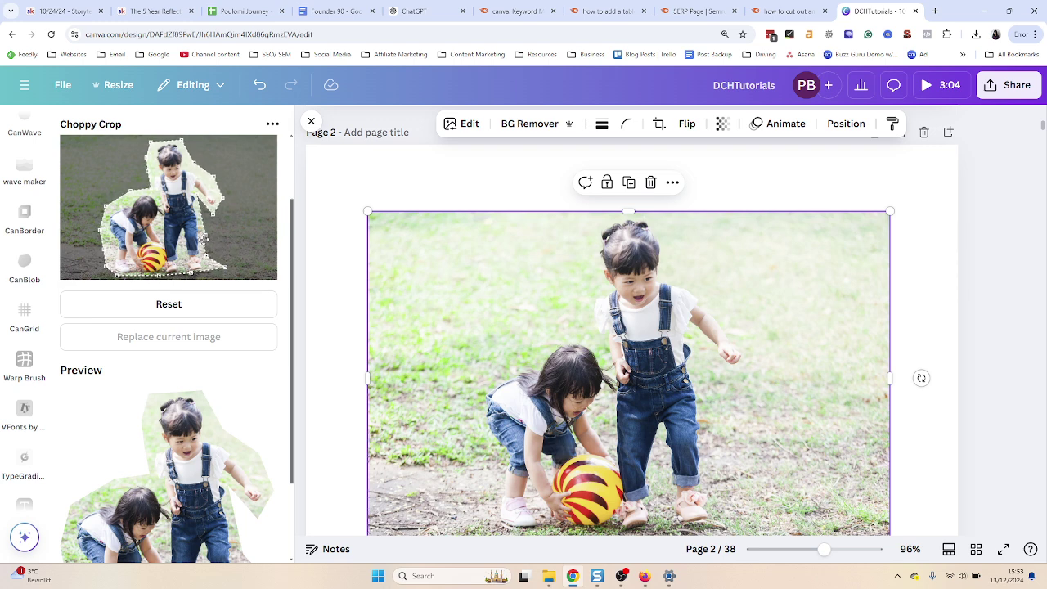
Move the crop outline's lower corner point inward, closer to the standing child's feet, and check the cut-out preview
scroll(241, 299, "down", 1)
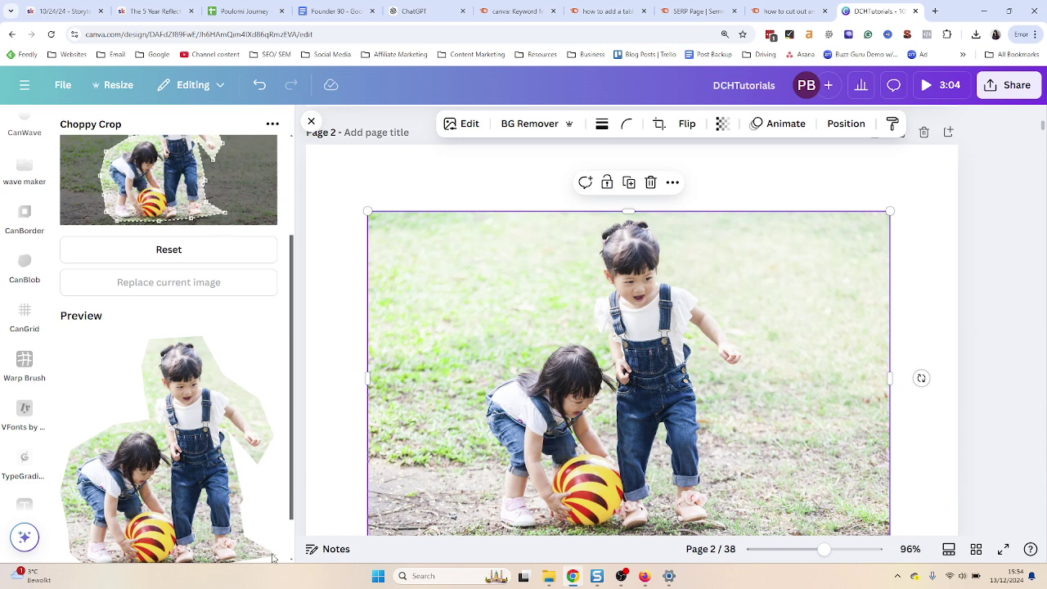
left_click_drag(226, 212, 211, 214)
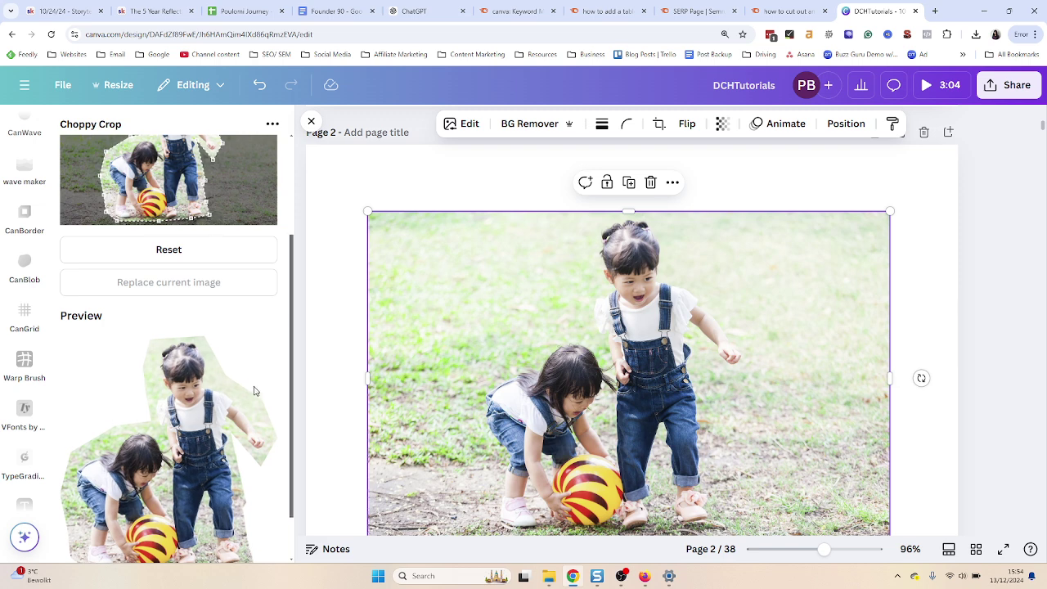
scroll(150, 323, "up", 1)
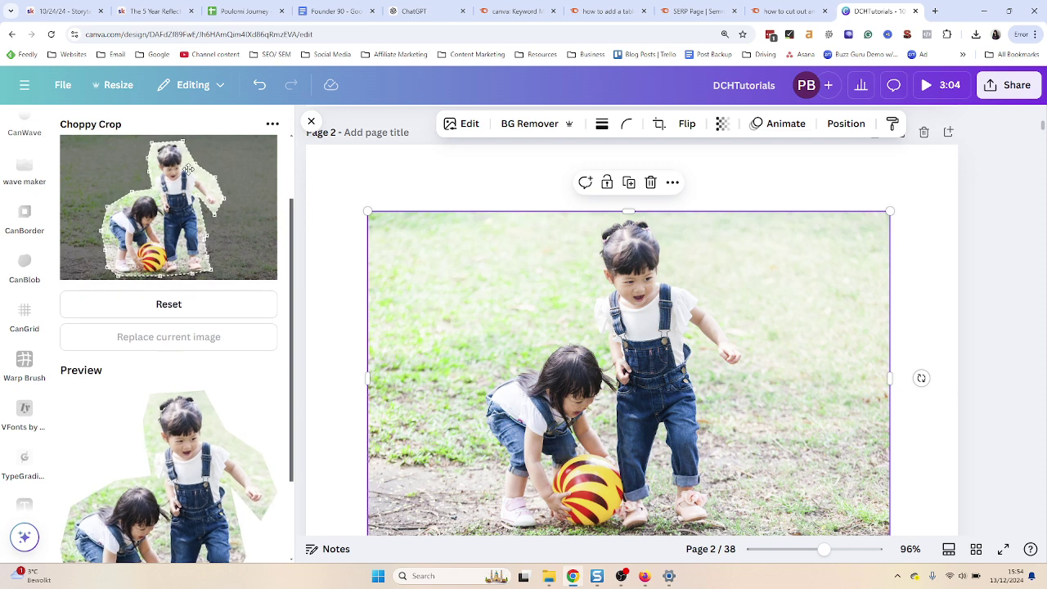
scroll(241, 442, "down", 2)
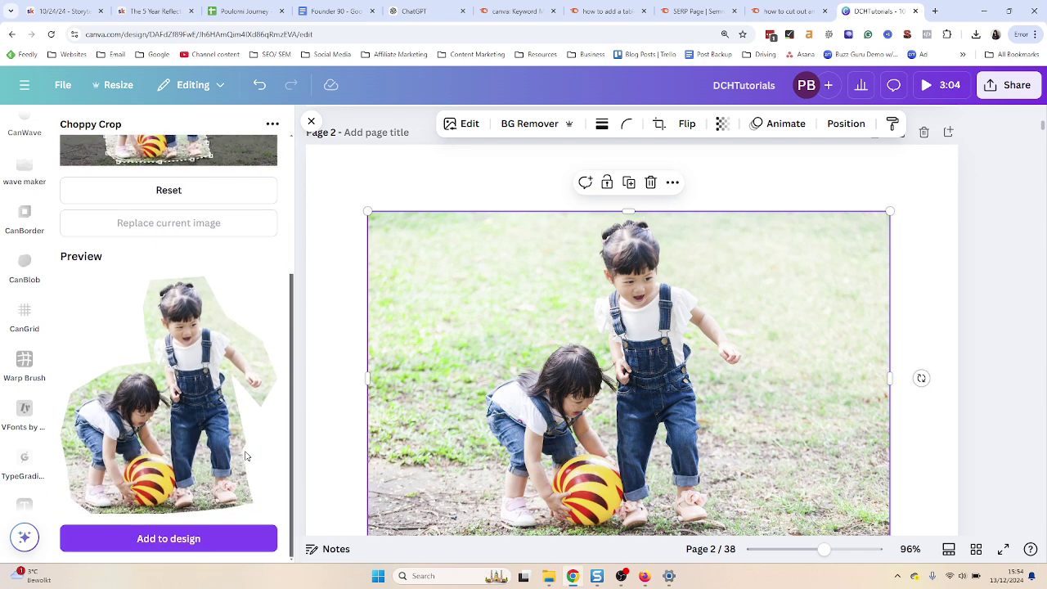
Add the Choppy Crop cut-out to page 2, place it over the photo's upper-left area and deselect it
left_click(174, 540)
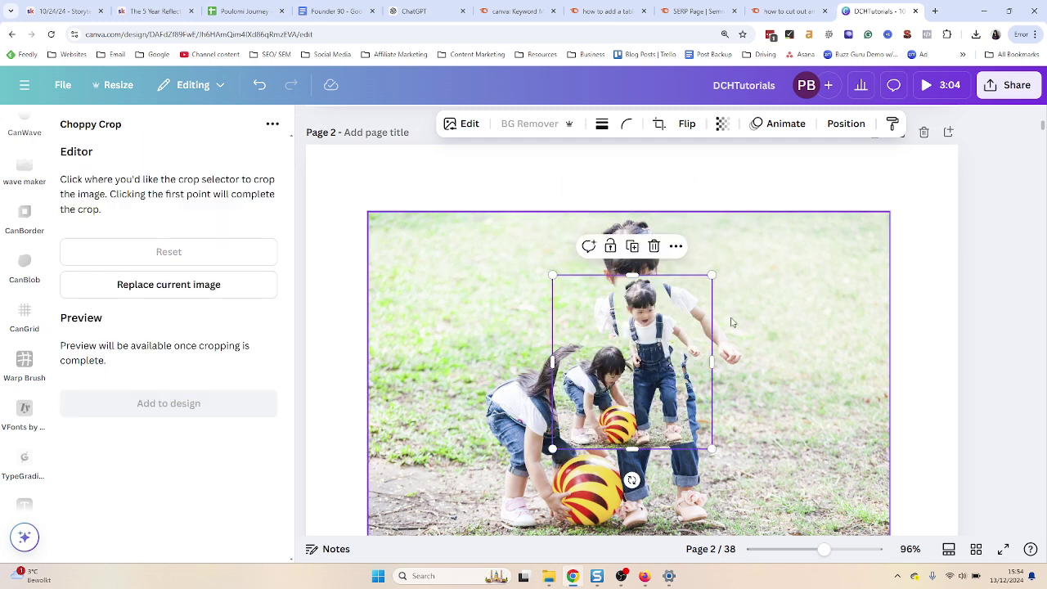
left_click_drag(664, 353, 497, 289)
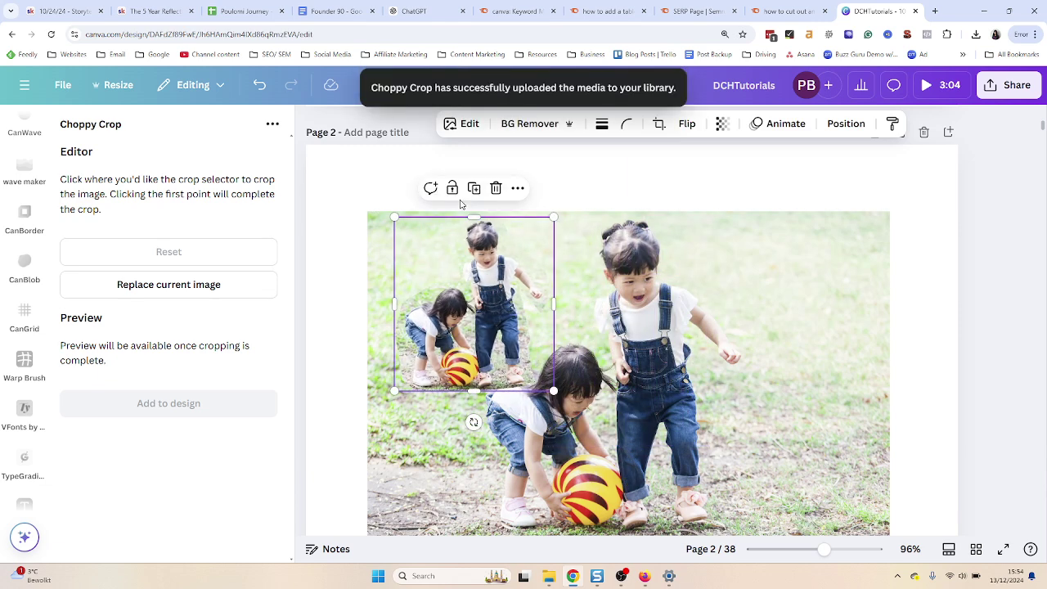
left_click(394, 183)
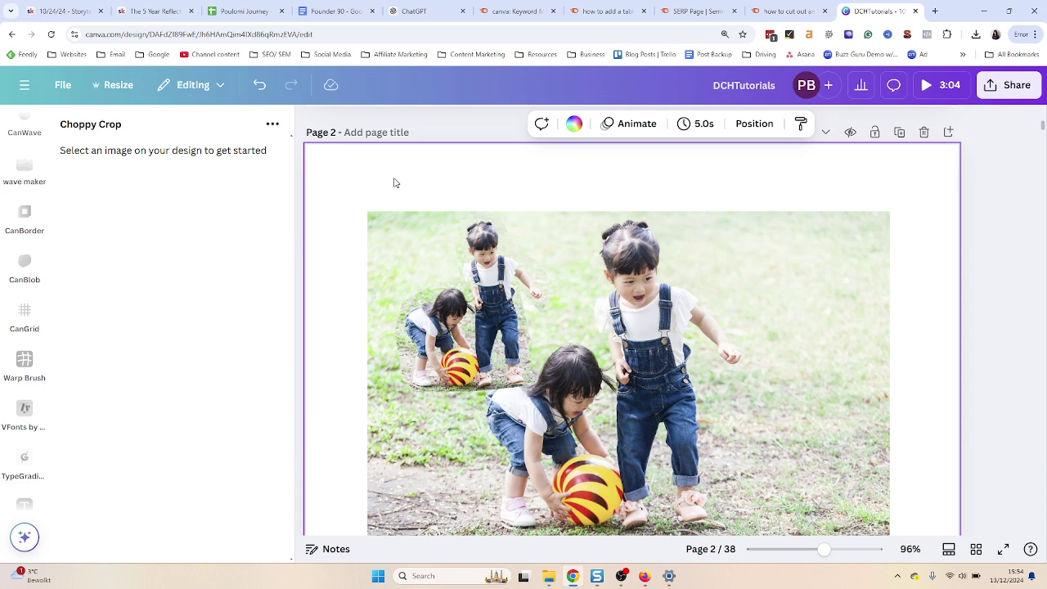
scroll(785, 348, "down", 2, "ctrl")
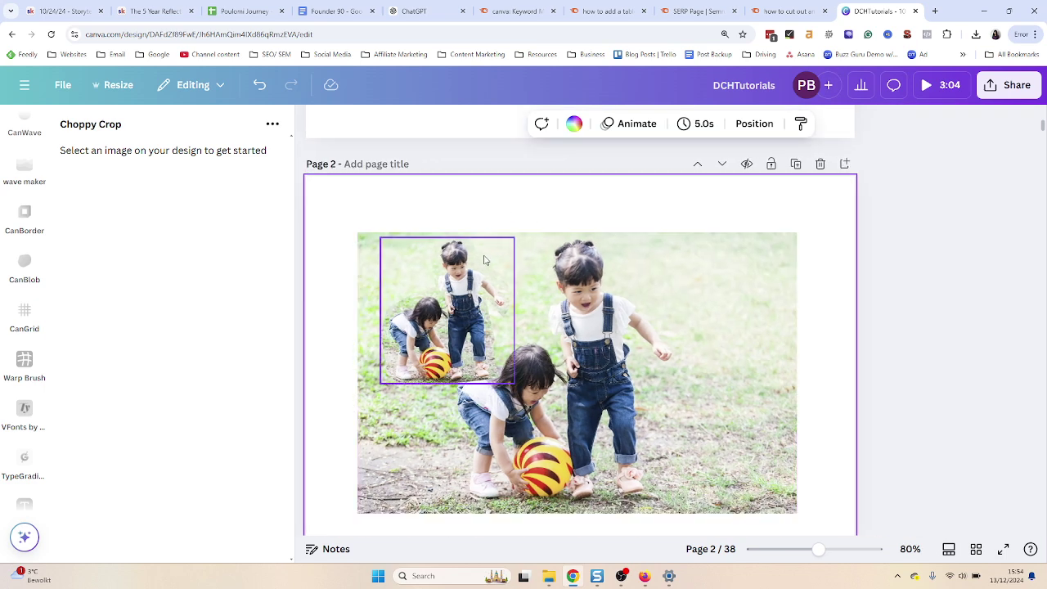
scroll(547, 353, "down", 1)
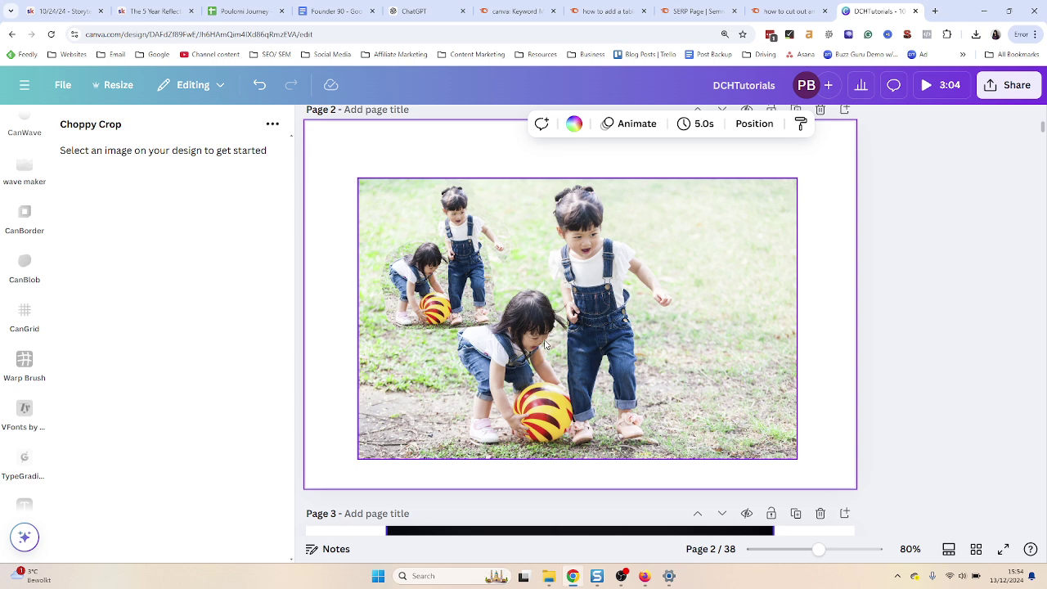
scroll(546, 344, "up", 1)
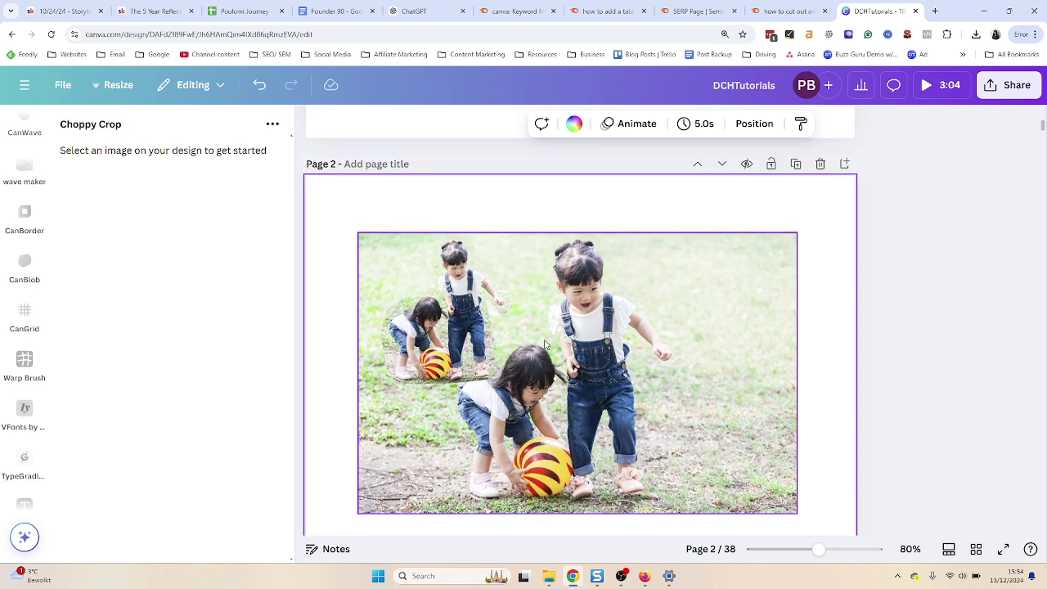